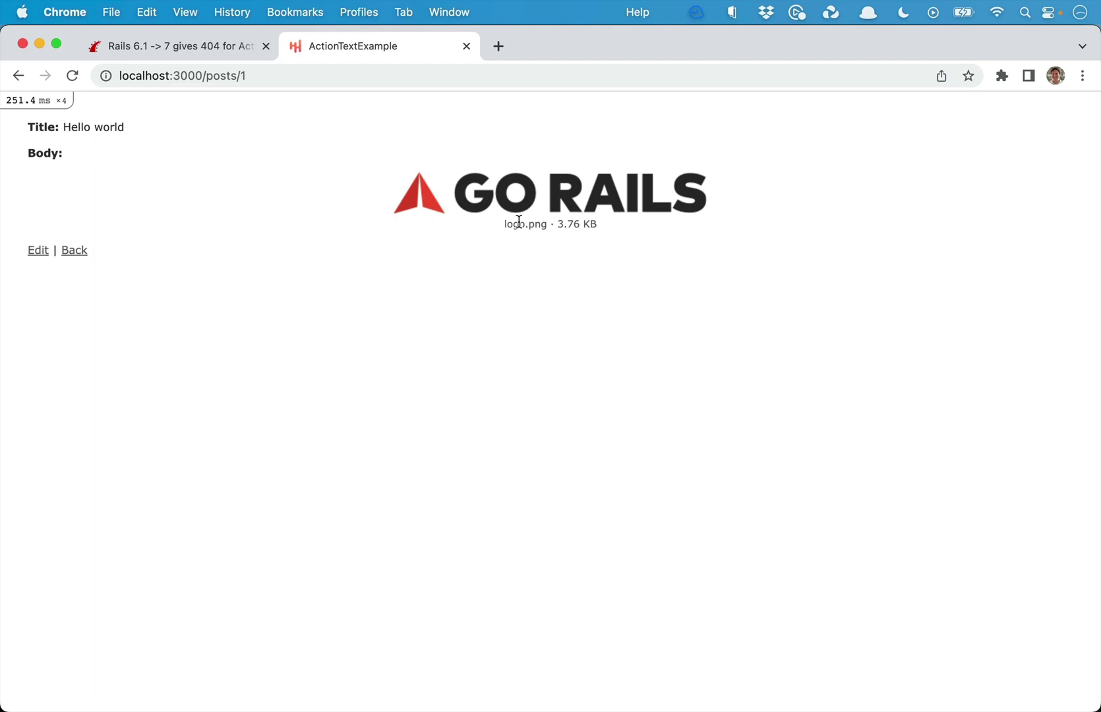
Change config.load_defaults from 6.1 to 7.0 on line 12 of config/application.rb and save
key("cmd+Tab")
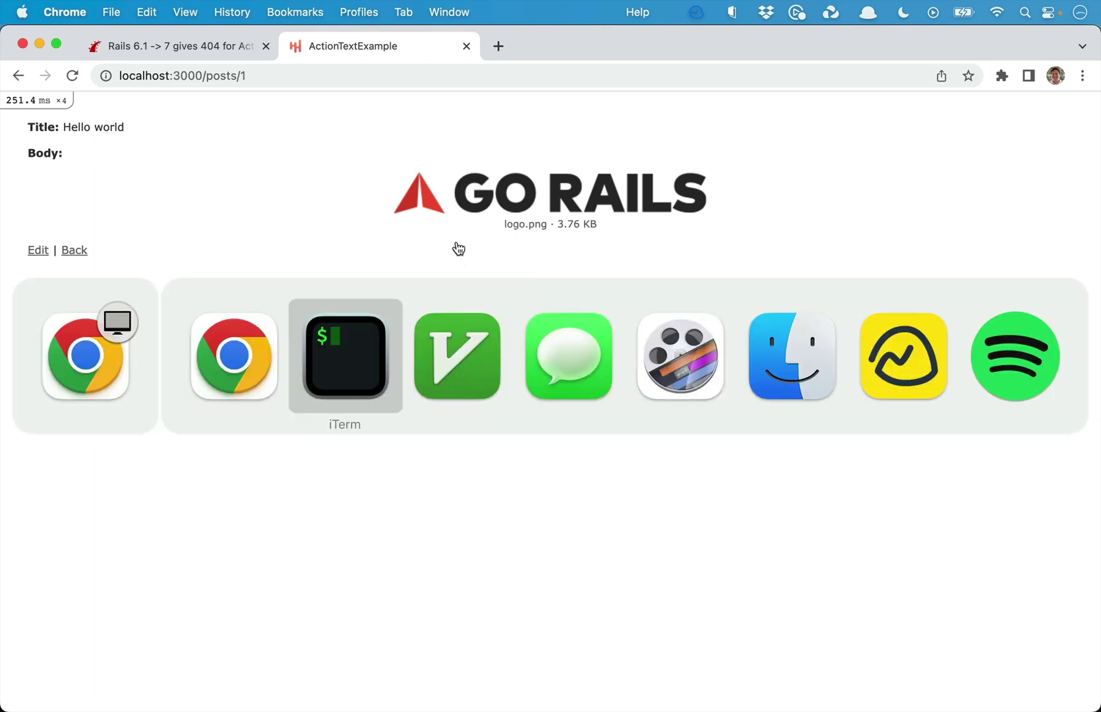
key("Tab")
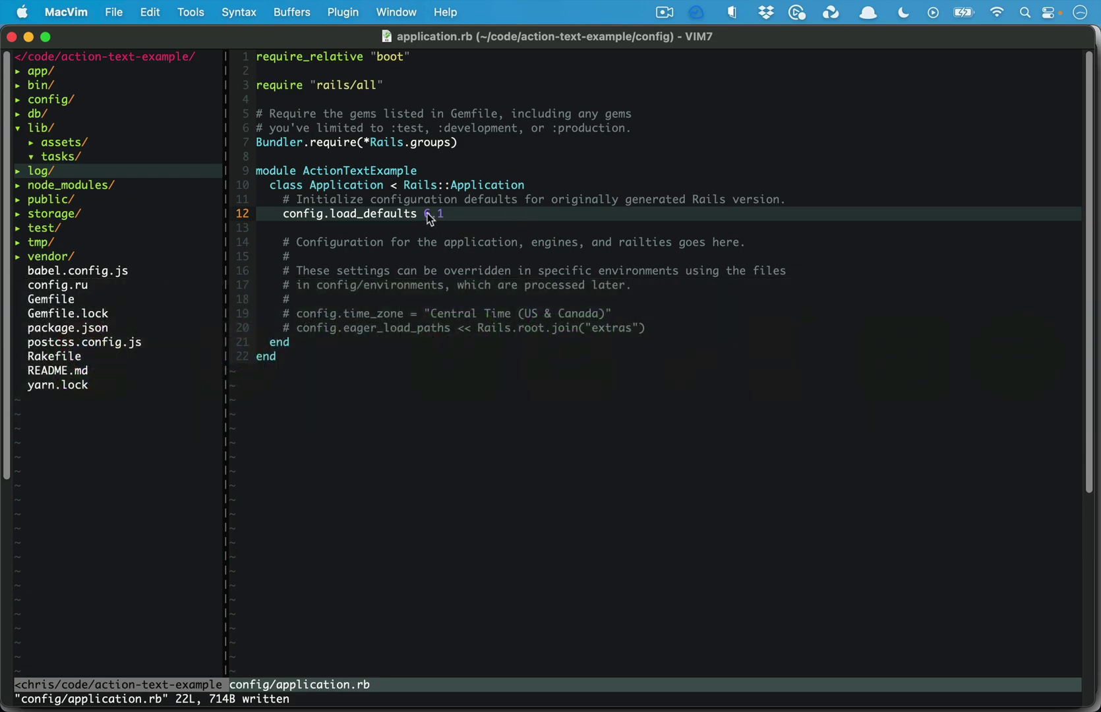
key("r")
key("7")
key("l")
key("l")
key("r")
key("0")
key("super+s")
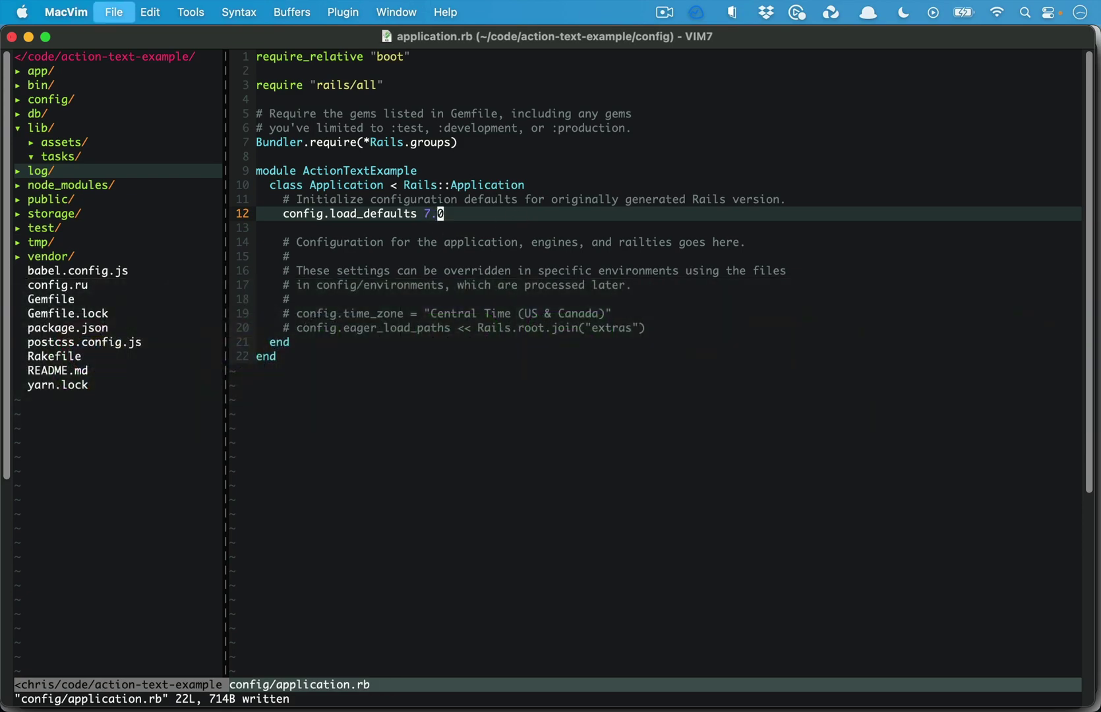
key("super+Tab")
key("super+Tab")
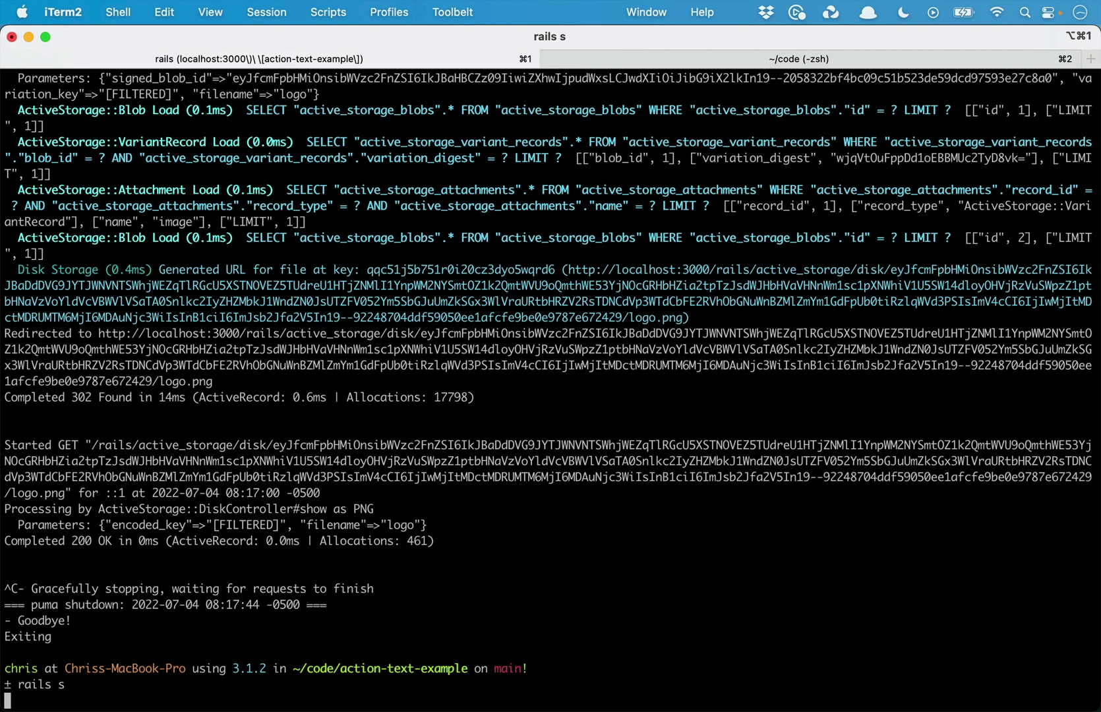
key("super+Tab")
key("super+Tab")
Reload the post, then highlight the 'Completed 404 Not Found' logo request line in the log
key("super+r")
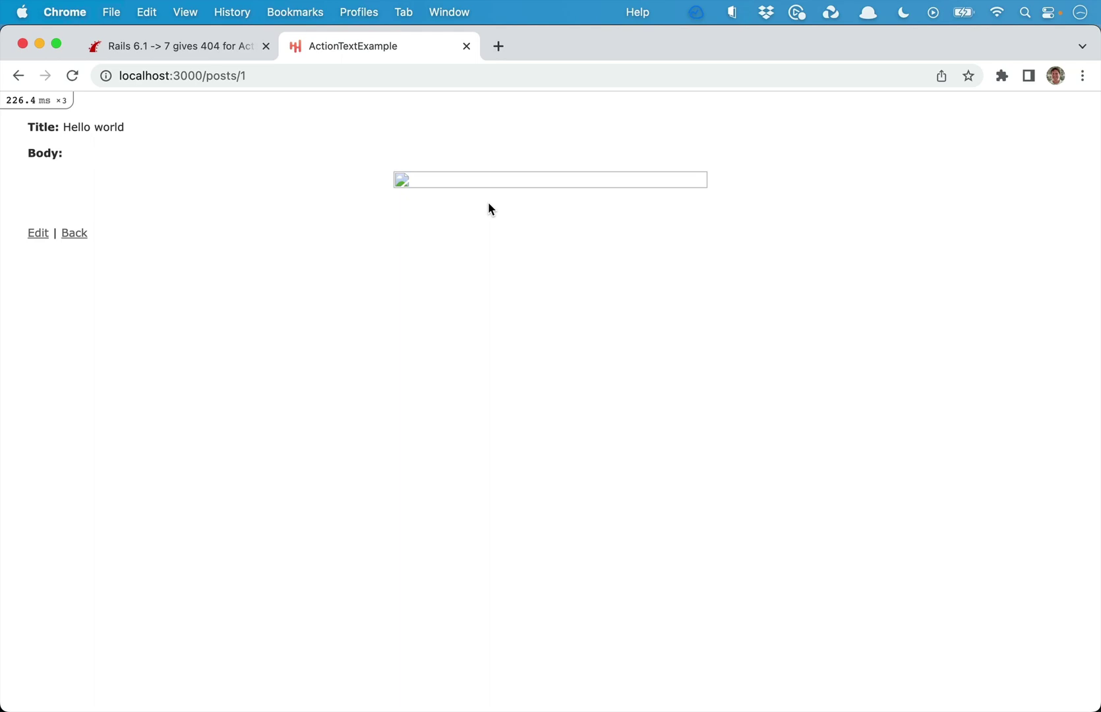
key("super+Tab")
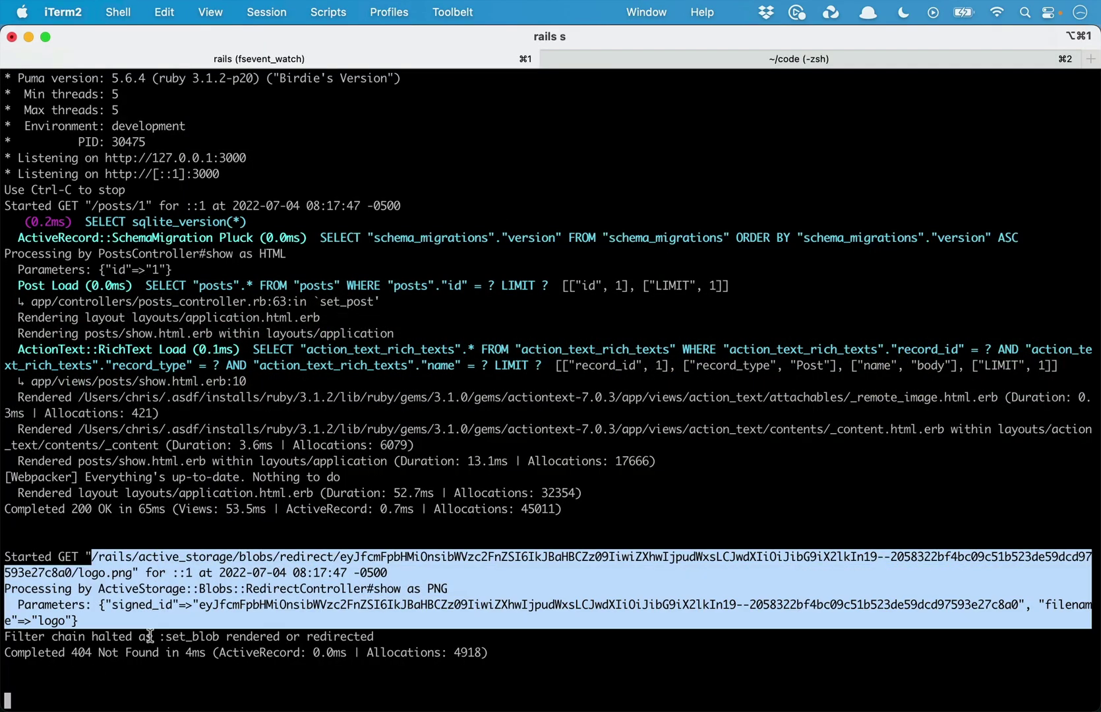
left_click_drag(160, 556, 146, 653)
double_click(142, 652)
double_click(173, 636)
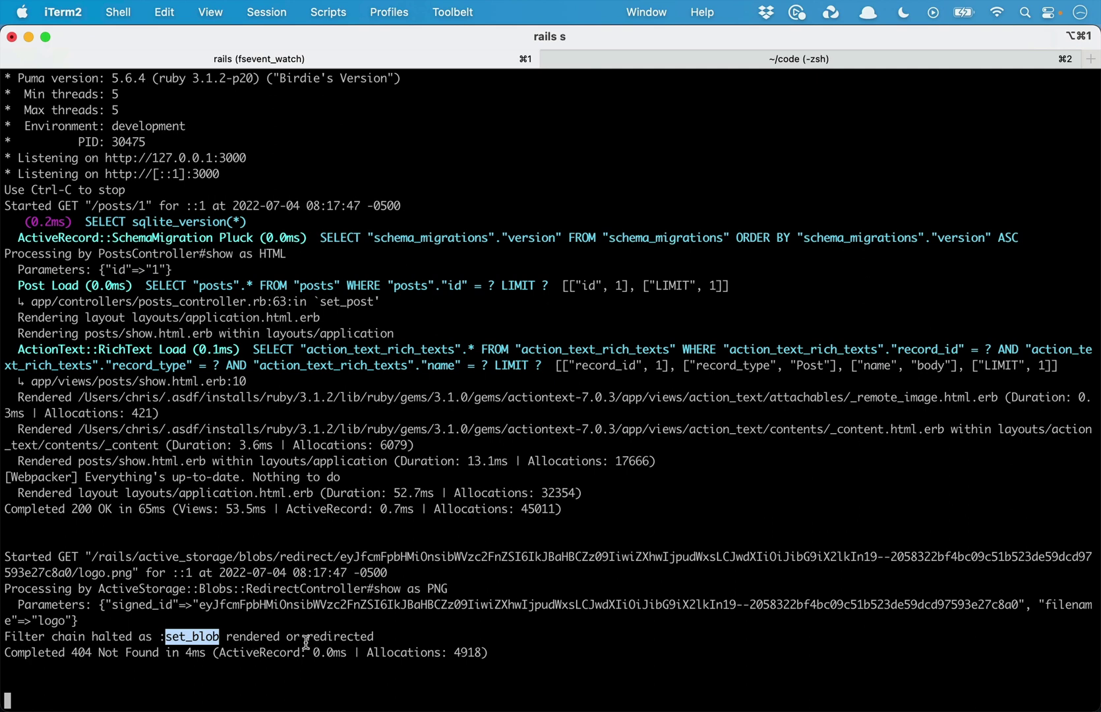
left_click(138, 524)
triple_click(139, 524)
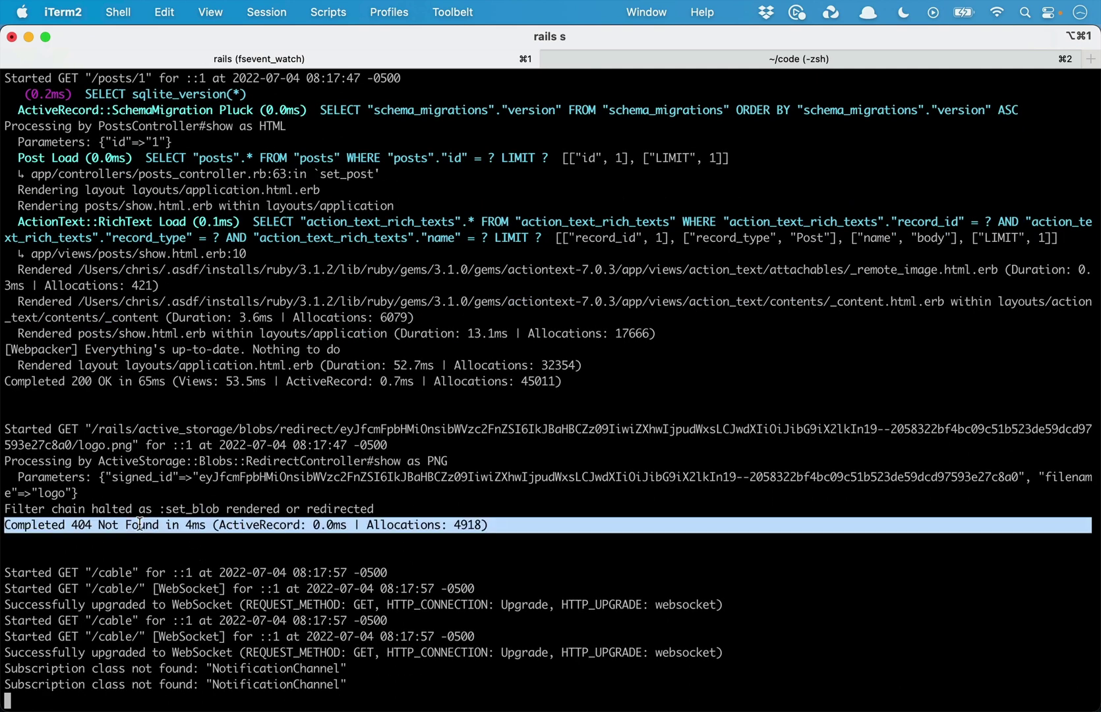
Bring up Chrome's 'Rails 6.1 -> 7 gives 404' forum thread tab
key("super+Tab")
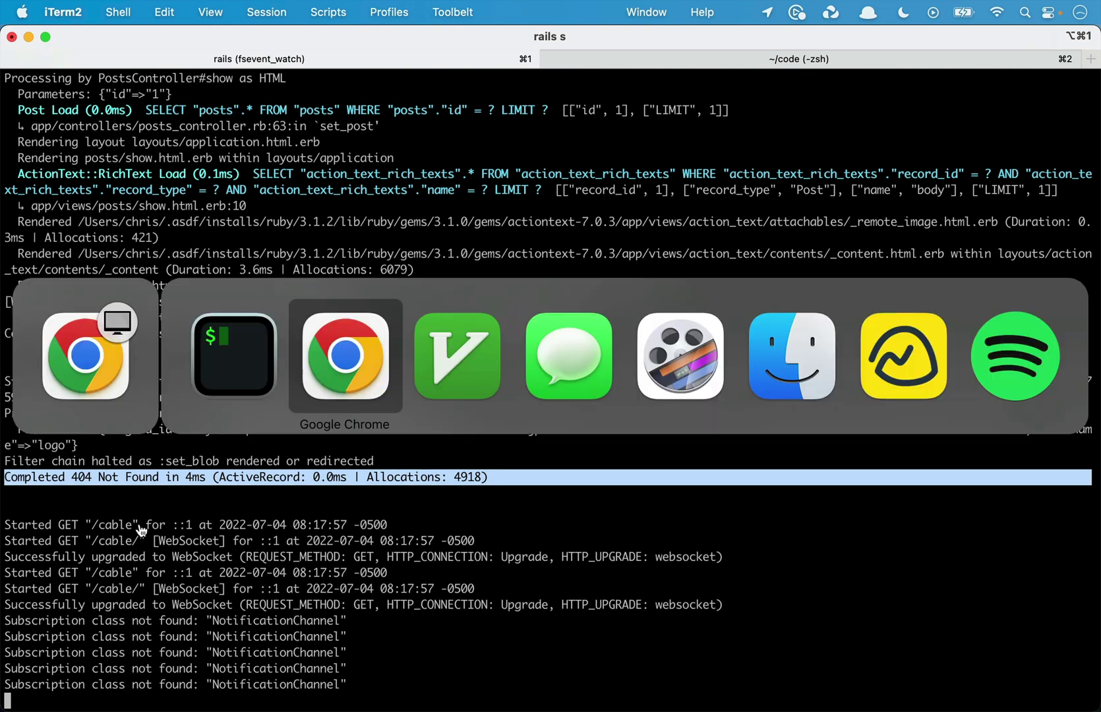
key("ctrl+shift+Tab")
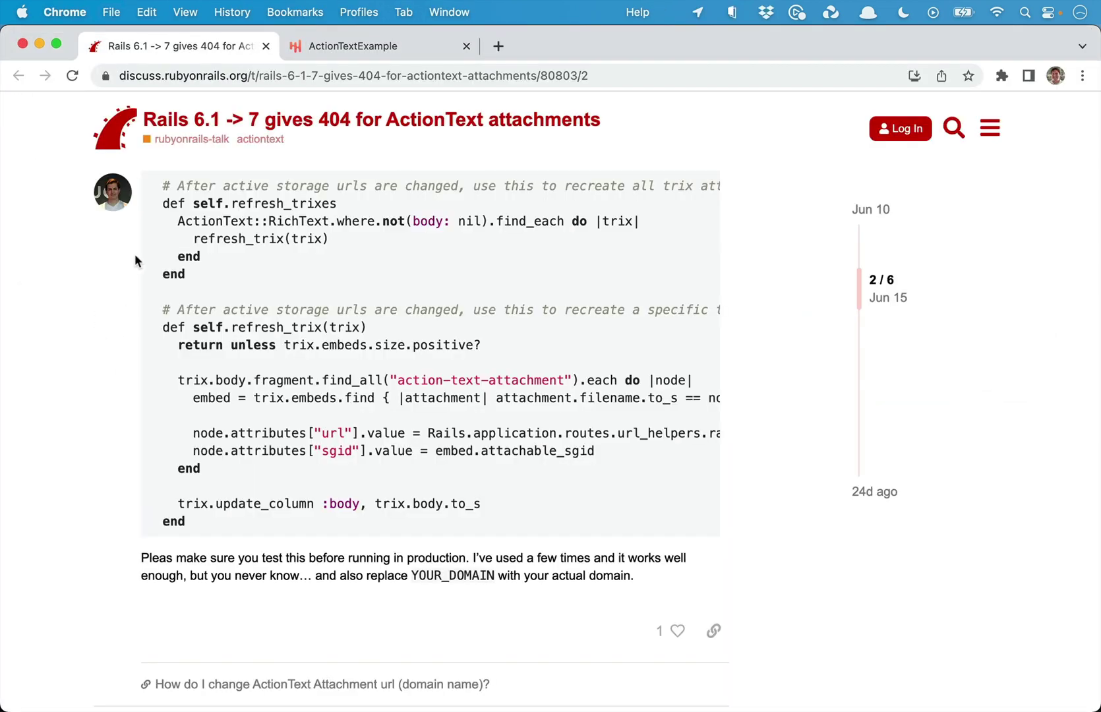
scroll(134, 261, "up", 1)
scroll(135, 260, "up", 1)
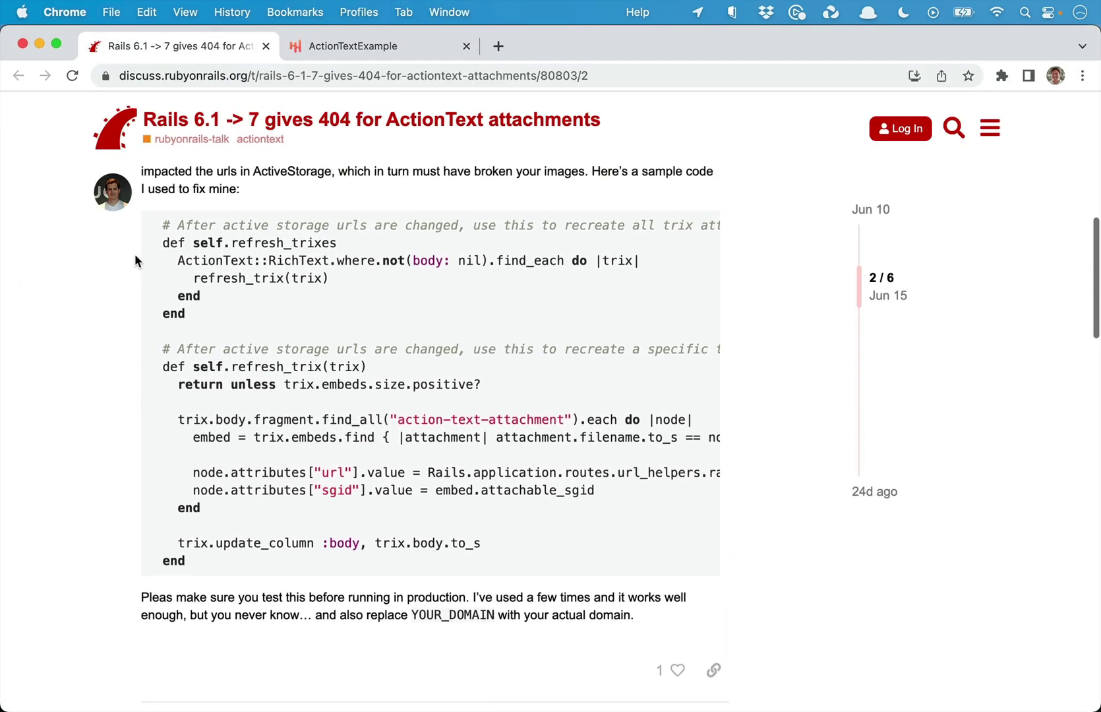
scroll(135, 261, "up", 3)
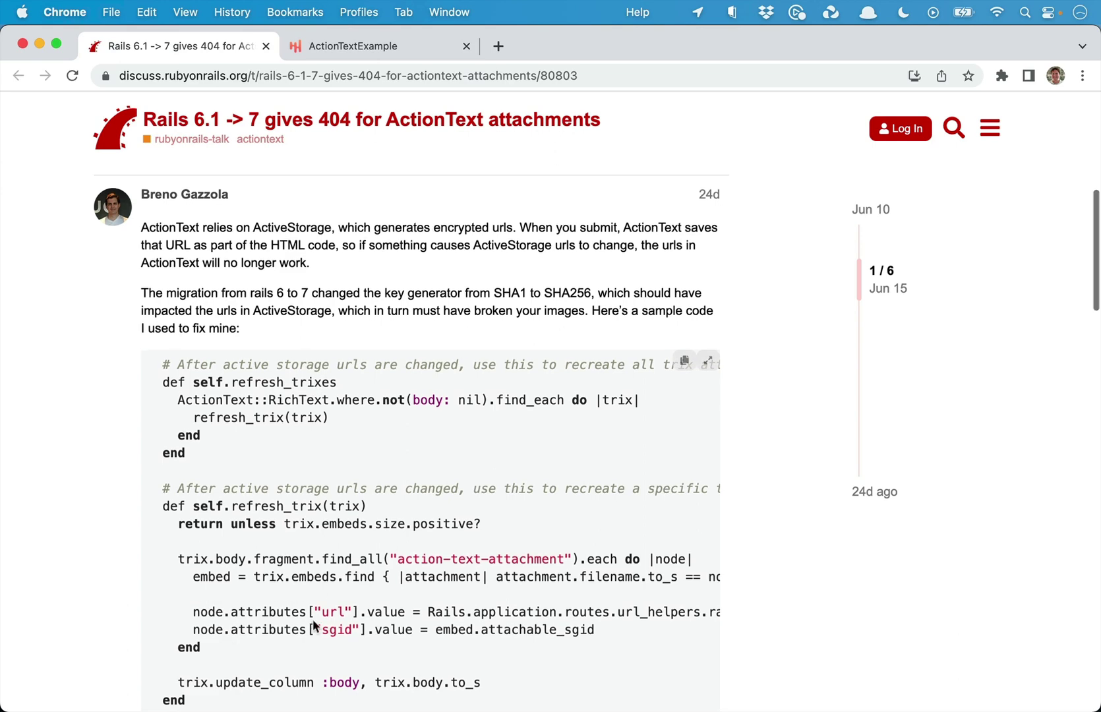
scroll(312, 620, "down", 3)
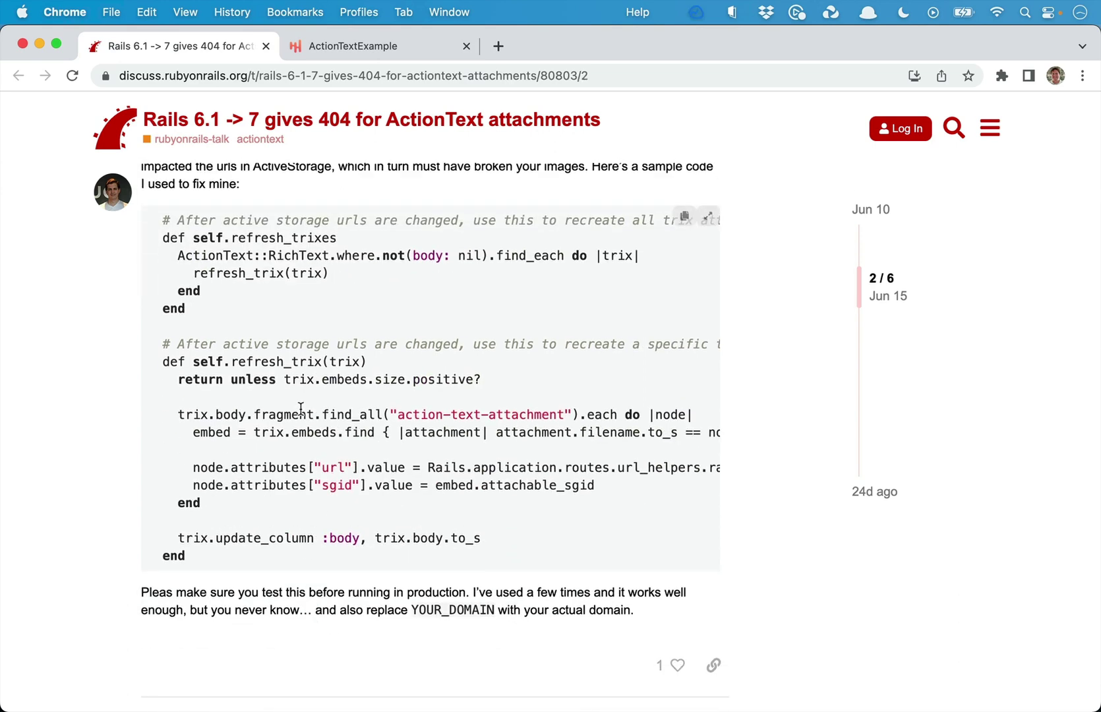
scroll(298, 420, "up", 2)
scroll(300, 411, "up", 2)
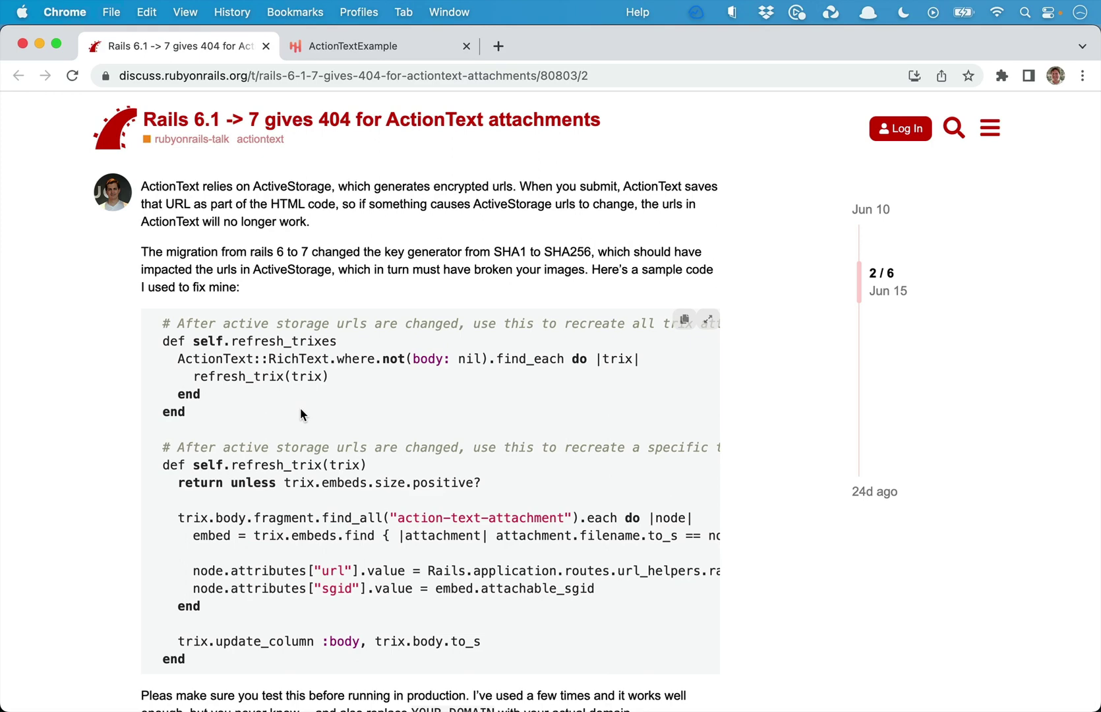
Go back to the ActionTextExample post, then focus the application.rb buffer in MacVim
key("ctrl+Tab")
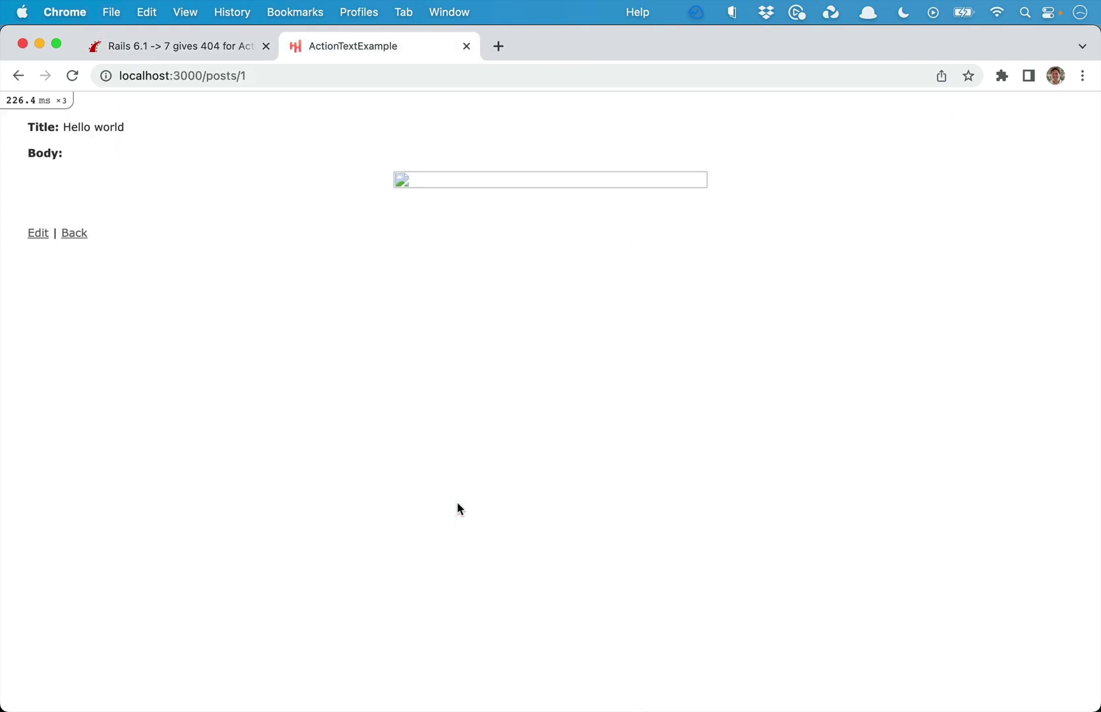
key("super+Tab")
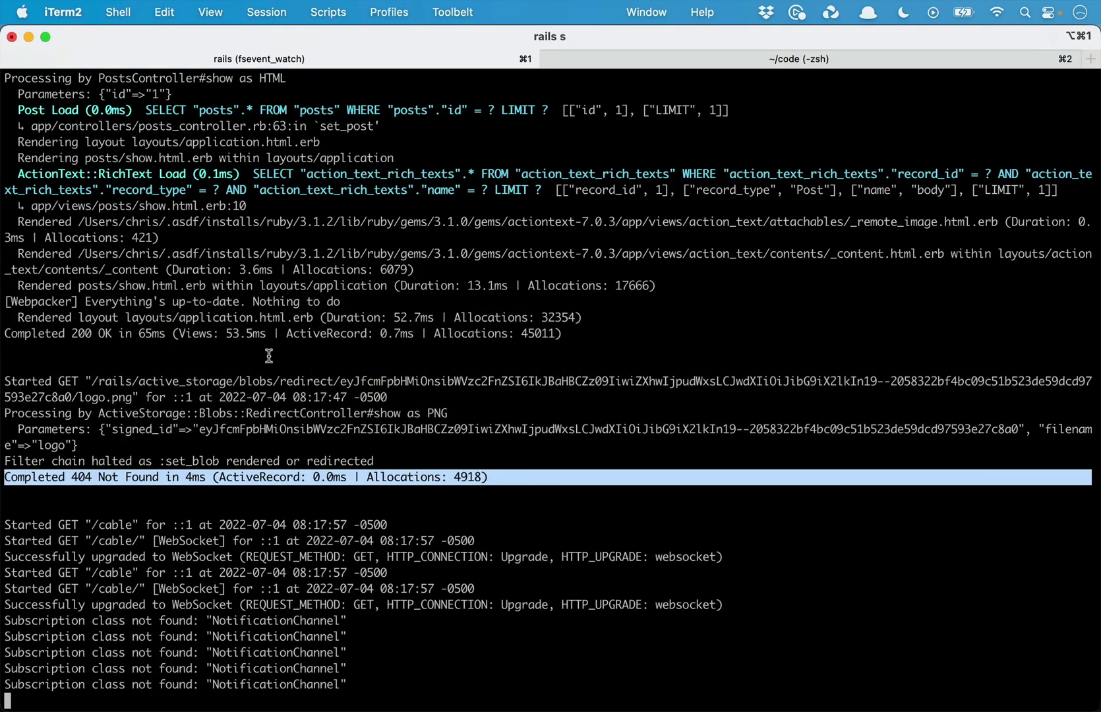
key("super+Tab")
key("super+Tab")
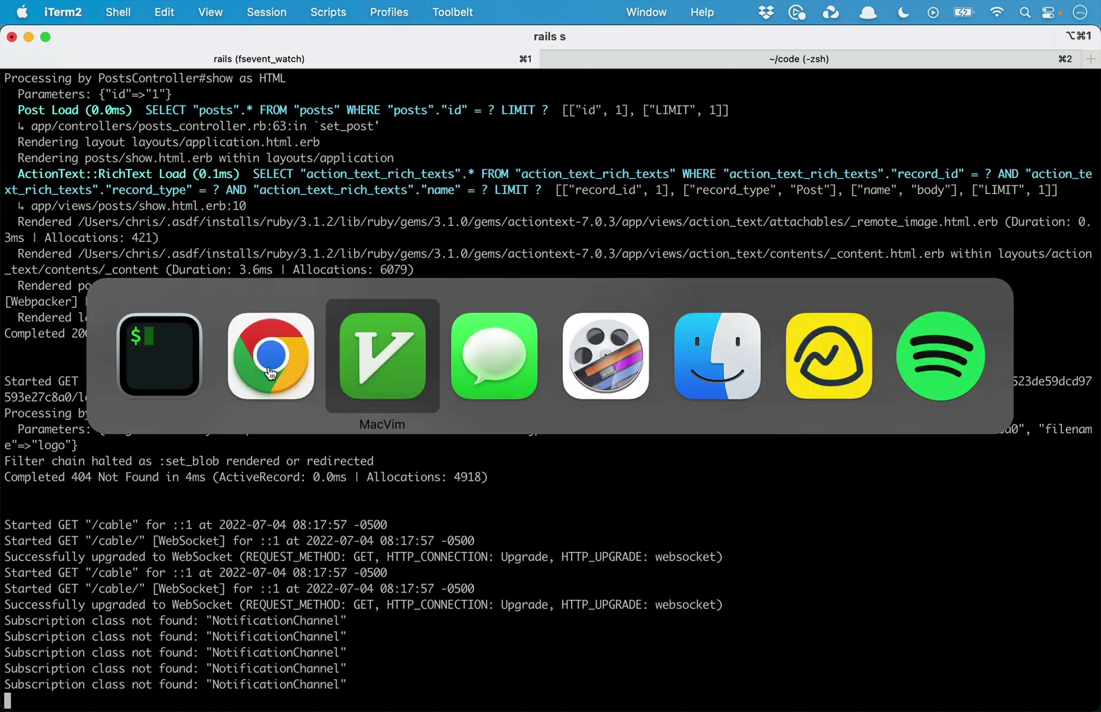
left_click(454, 314)
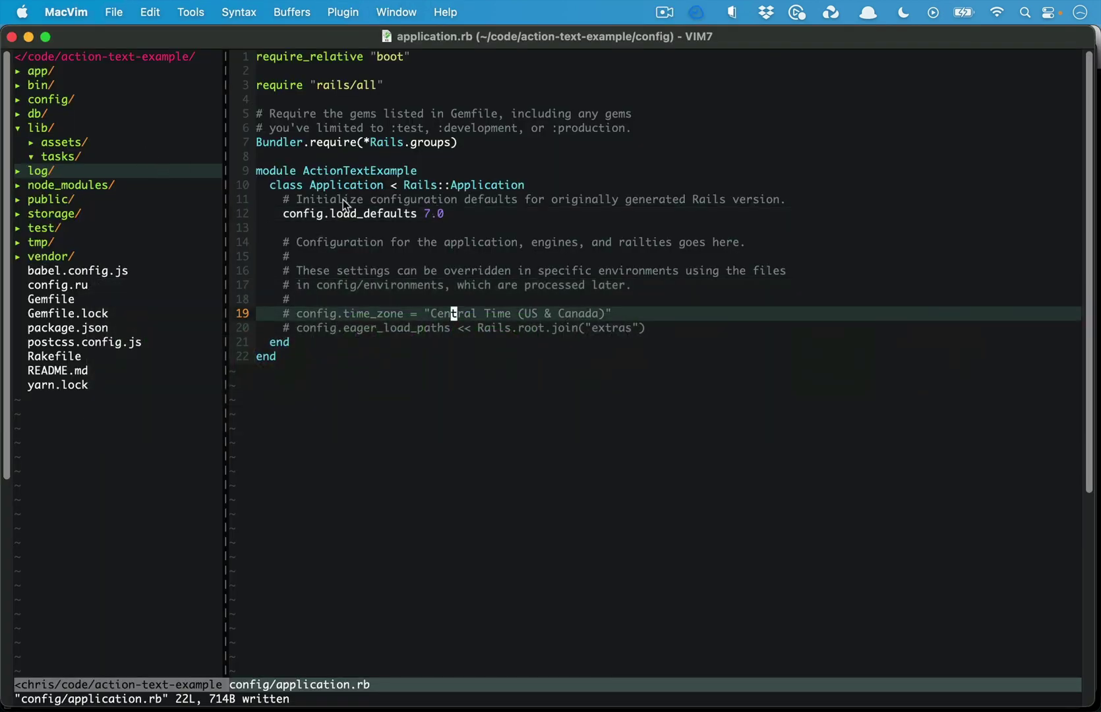